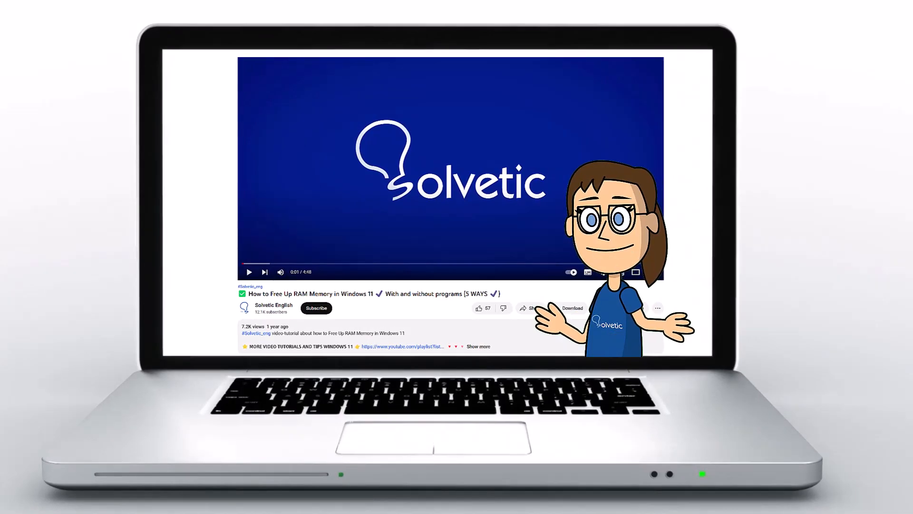
# Step: Expand the YouTube video description to reveal the full view count and upload date
pyautogui.click(485, 347)
pyautogui.scroll(-1, 450, 214)
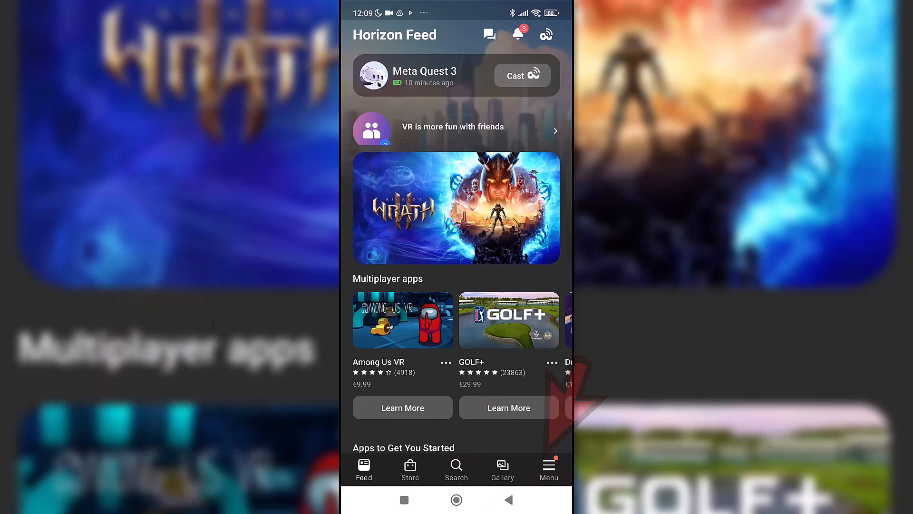
# Step: Go to the Meta Quest 3 device page from the Horizon Feed card
pyautogui.click(421, 75)
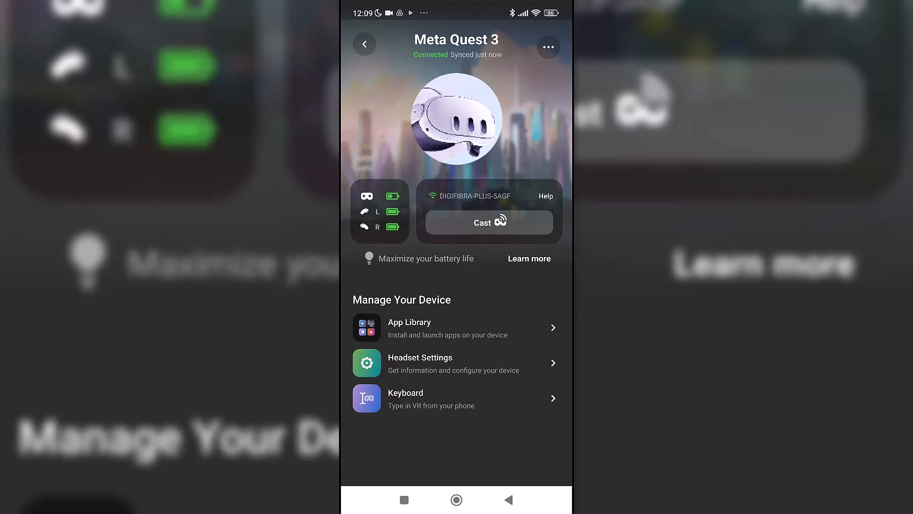
# Step: Enter Headset Settings under Manage Your Device for the Quest 3
pyautogui.click(428, 363)
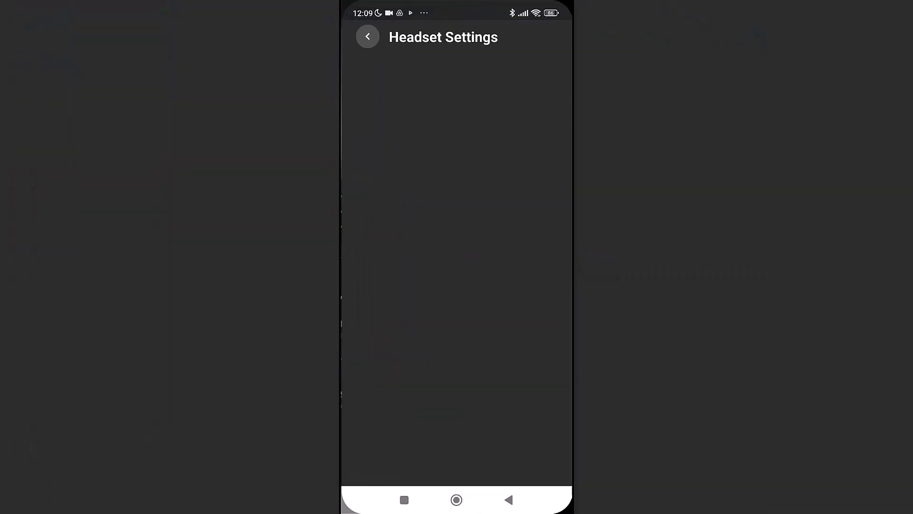